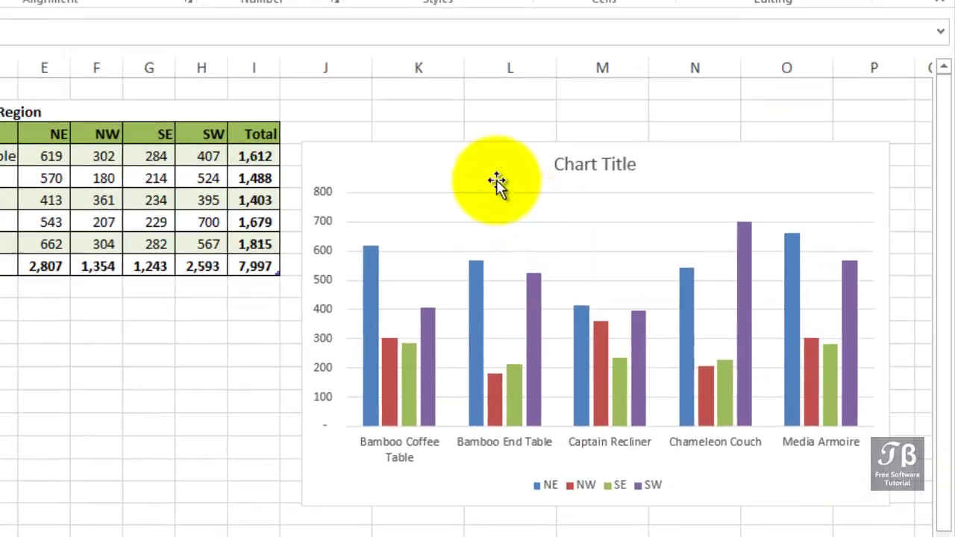
# - Move the furniture sales chart up and left, then select its horizontal major gridlines
pyautogui.click(496, 182)
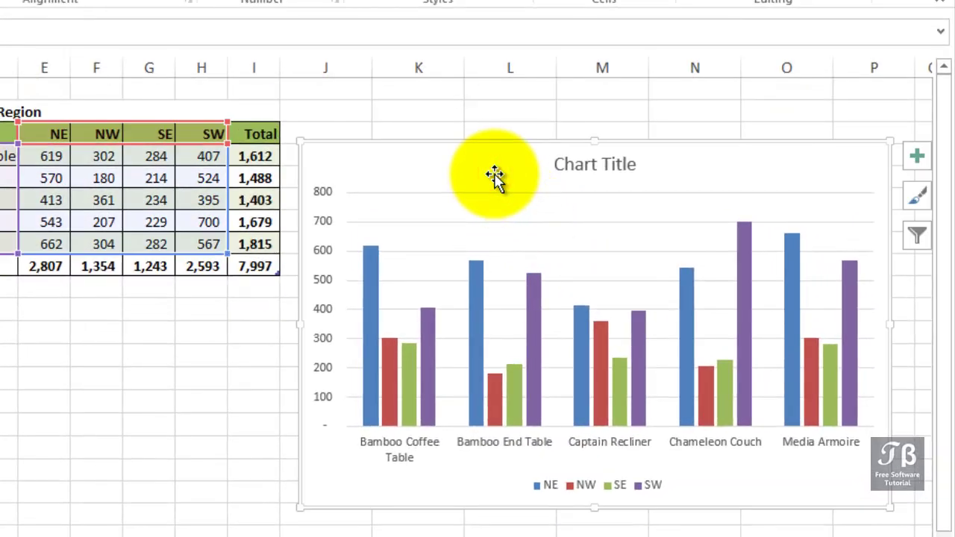
pyautogui.moveTo(496, 178); pyautogui.dragTo(431, 150)
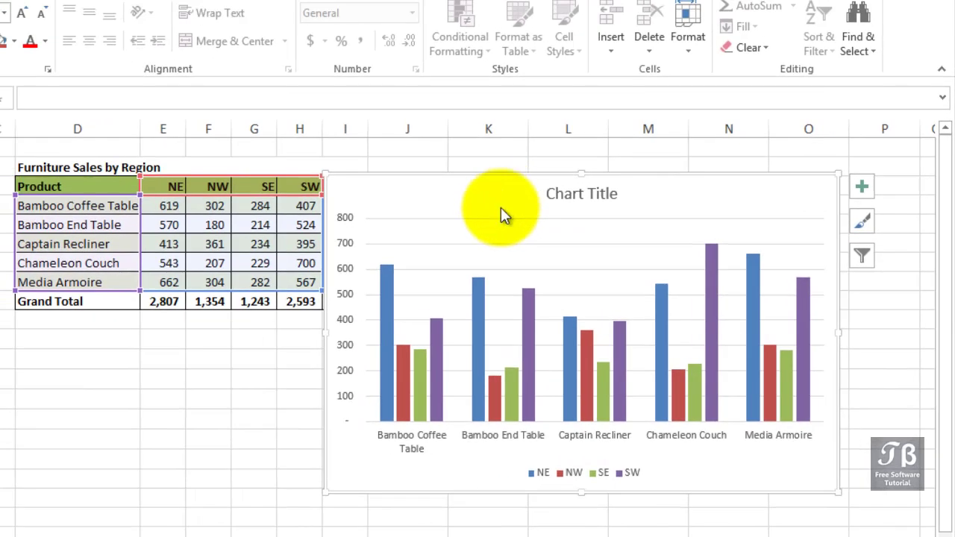
pyautogui.moveTo(387, 312)
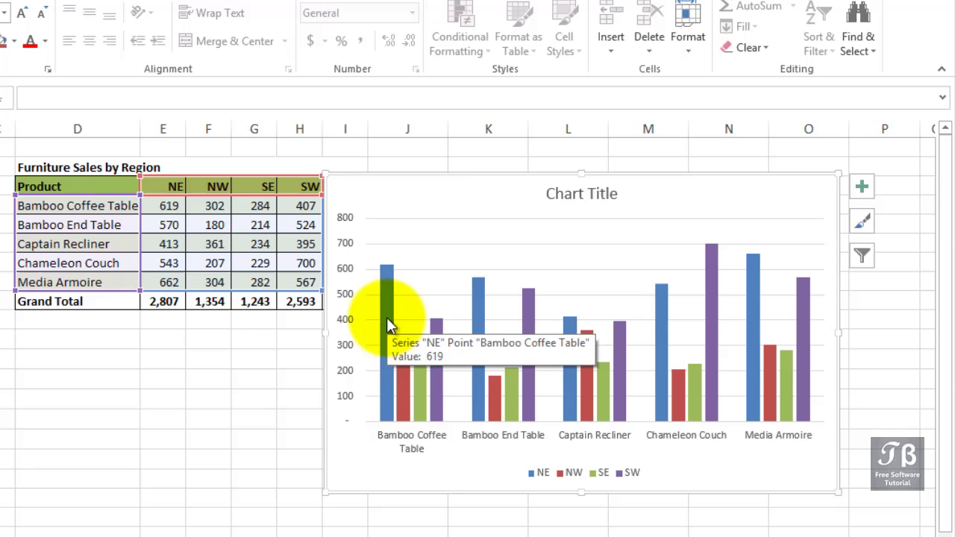
pyautogui.click(409, 244)
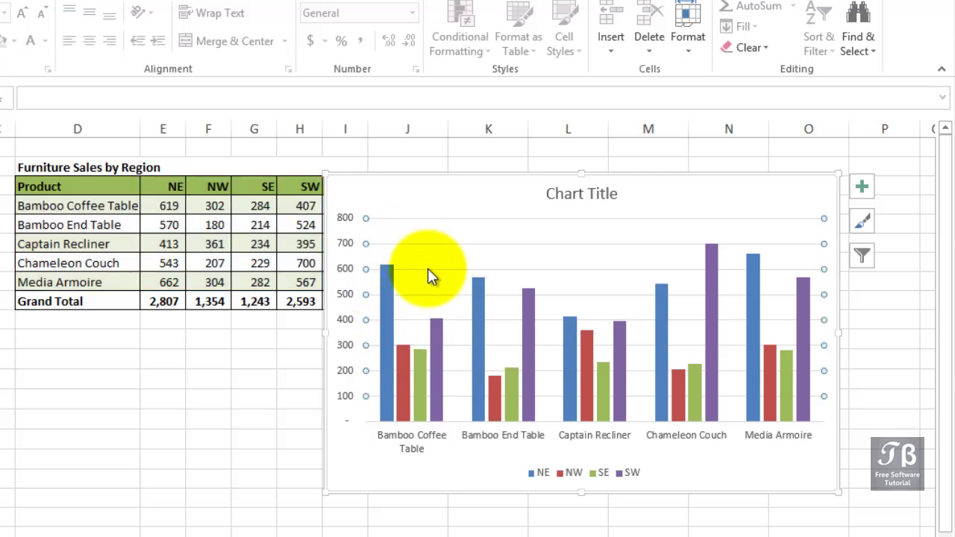
pyautogui.click(567, 478)
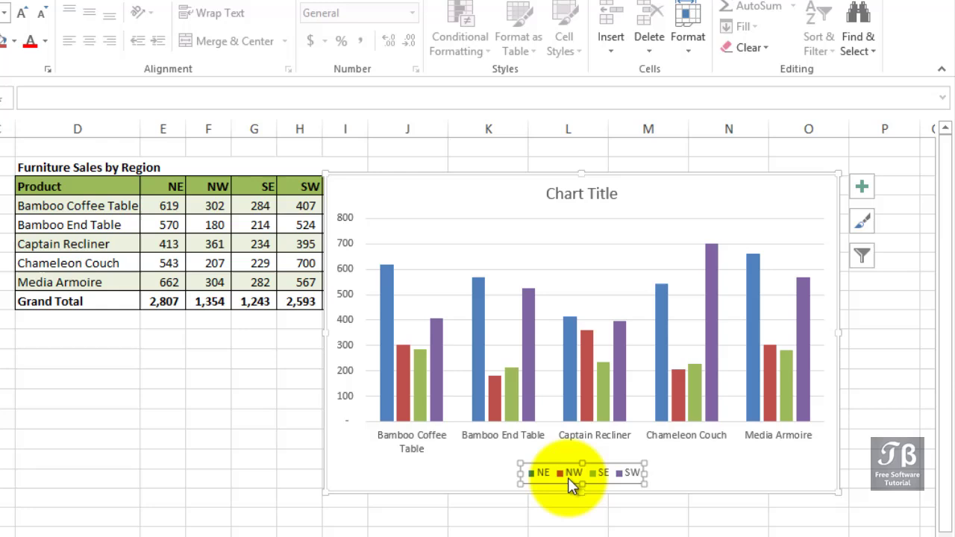
pyautogui.click(435, 245)
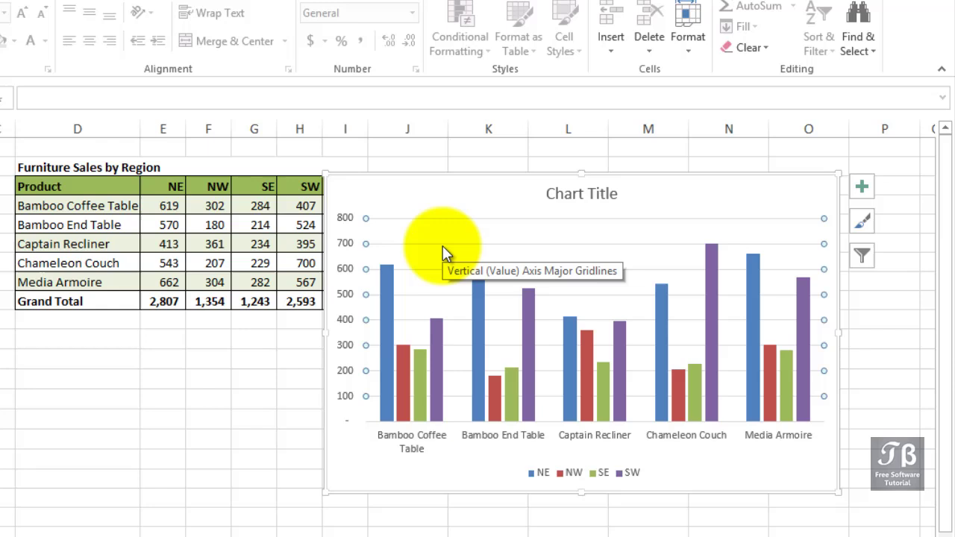
# - Increase the major gridline width from 0.75 pt to 2 pt in Format Gridlines
pyautogui.rightClick(443, 245)
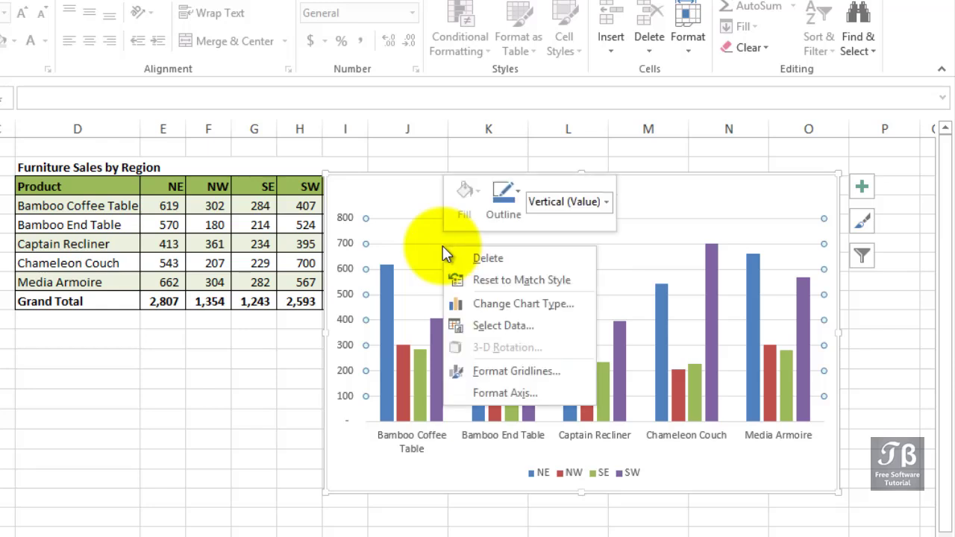
pyautogui.click(476, 371)
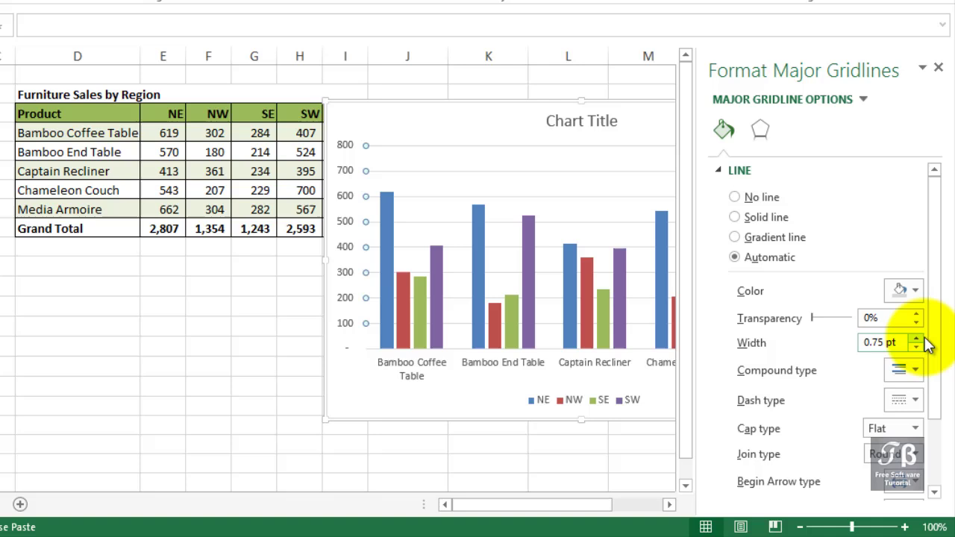
pyautogui.scroll(-3, 923, 351)
pyautogui.moveTo(939, 390); pyautogui.dragTo(938, 396)
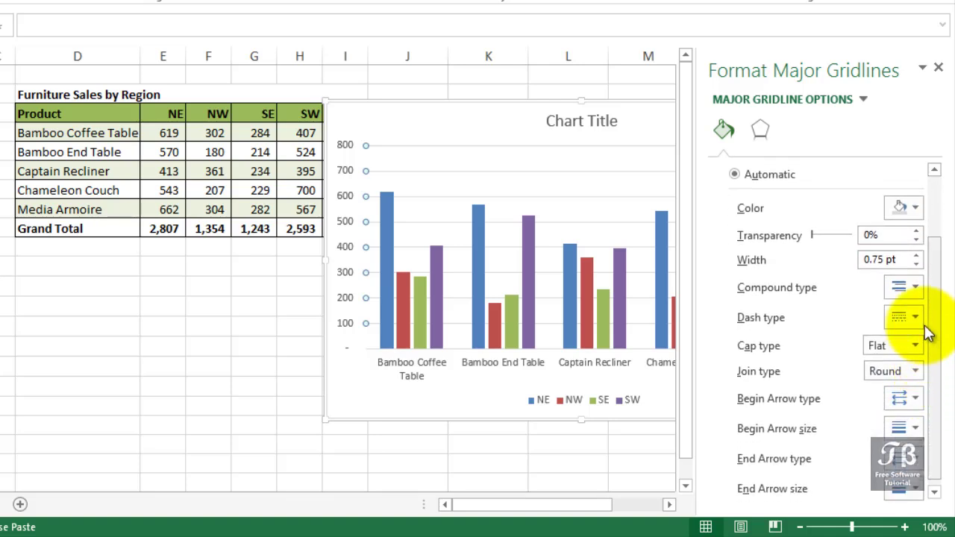
pyautogui.click(916, 258)
pyautogui.click(916, 255)
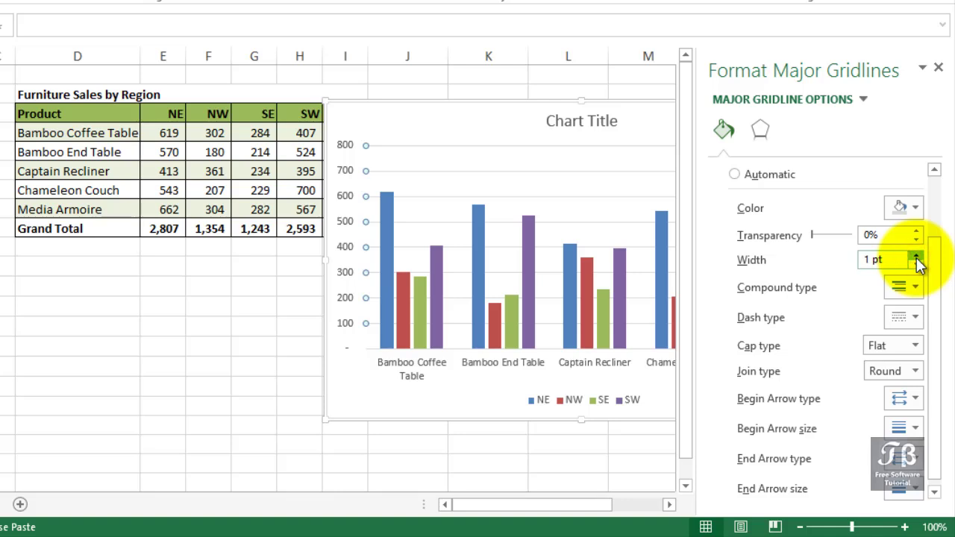
pyautogui.click(917, 256)
pyautogui.click(916, 256)
pyautogui.click(916, 256)
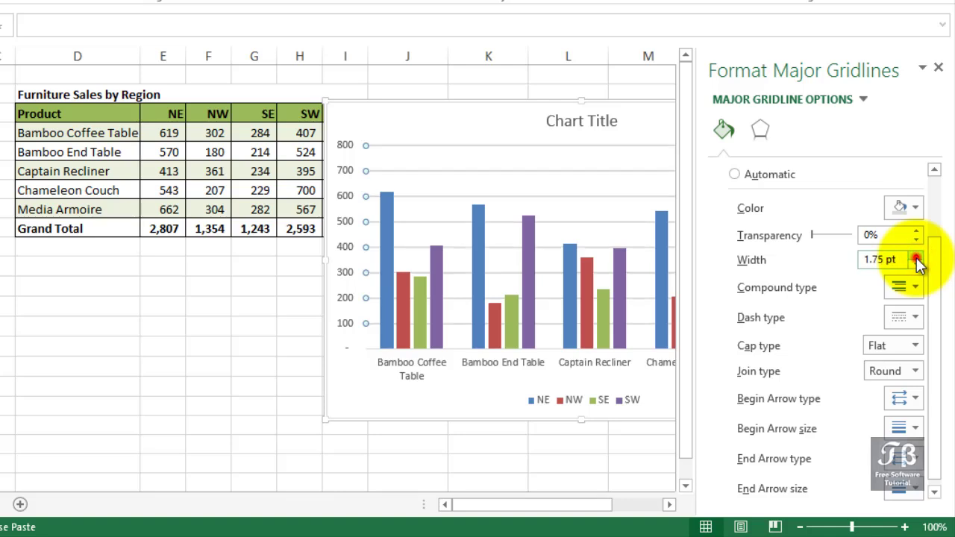
pyautogui.click(916, 256)
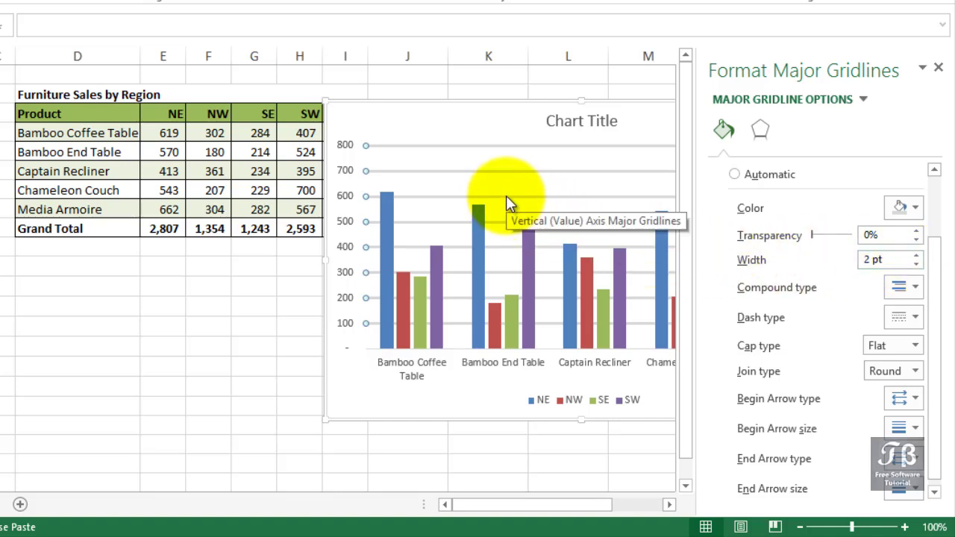
pyautogui.click(476, 433)
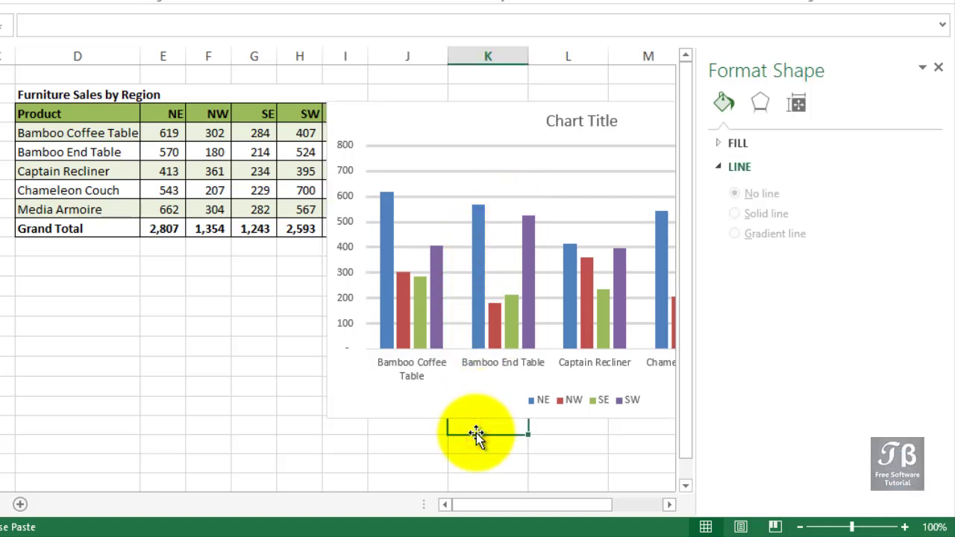
# - Close the Format pane, nudge the chart slightly right, and reselect the whole chart
pyautogui.click(938, 68)
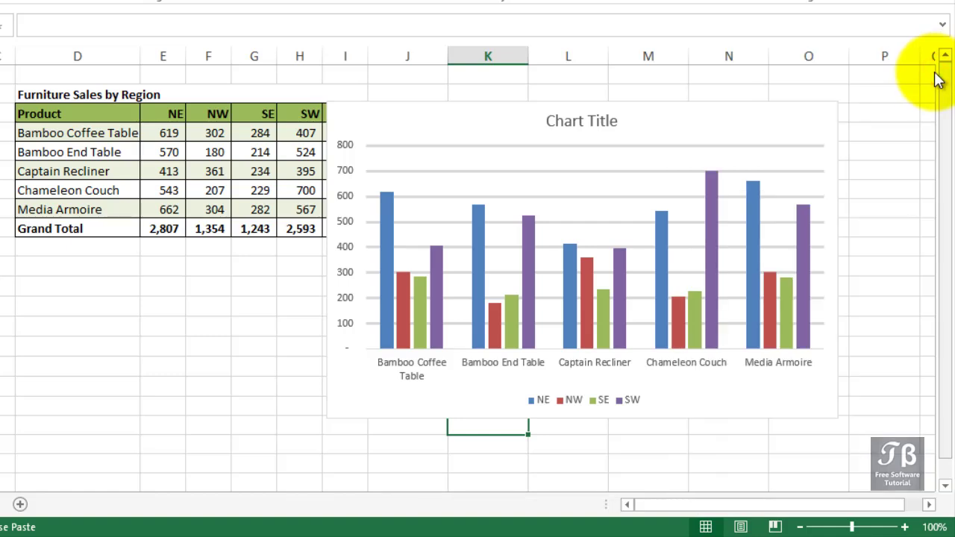
pyautogui.click(528, 123)
pyautogui.moveTo(527, 124); pyautogui.dragTo(544, 125)
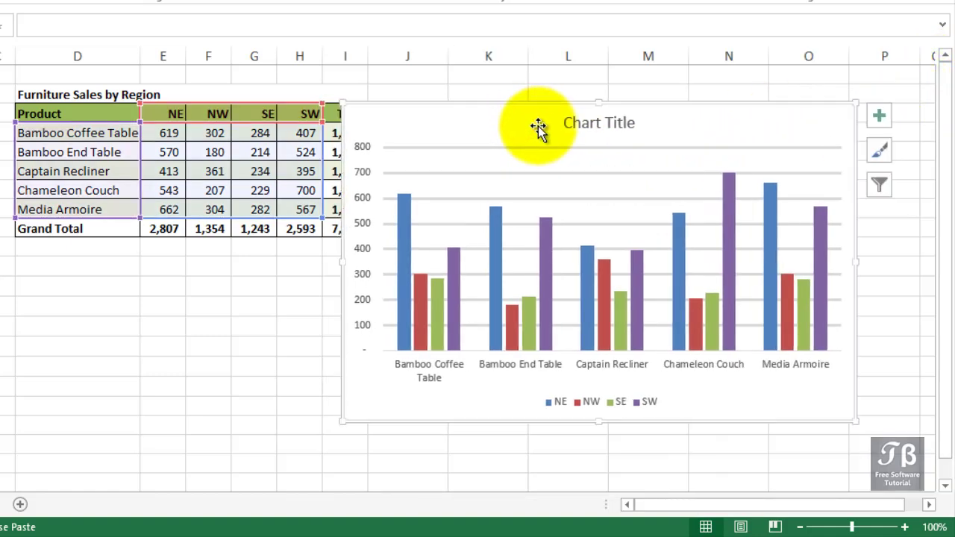
pyautogui.rightClick(546, 259)
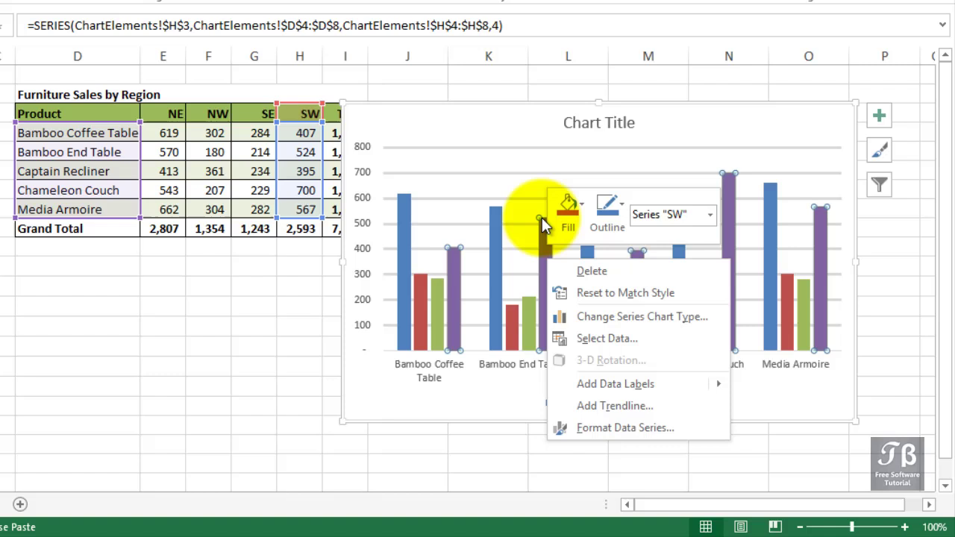
pyautogui.click(532, 182)
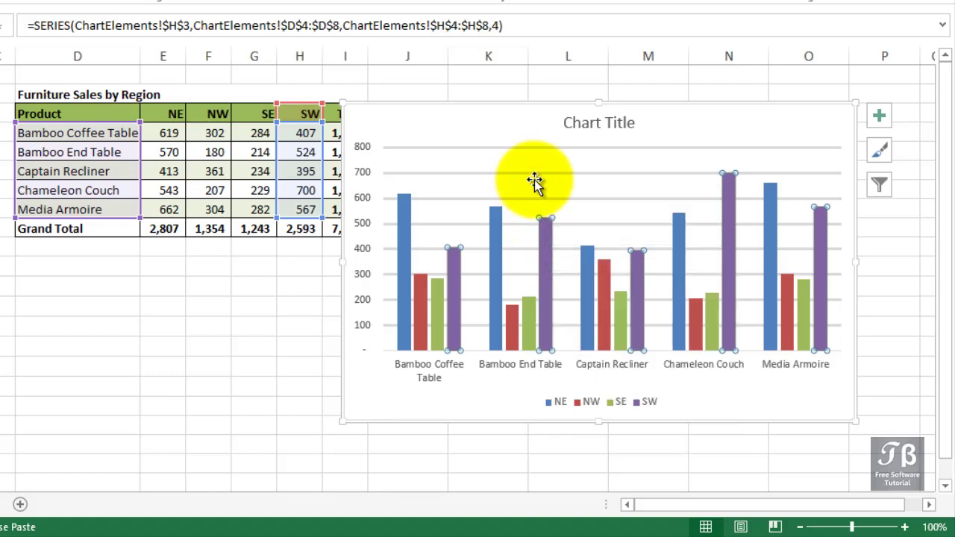
pyautogui.click(735, 116)
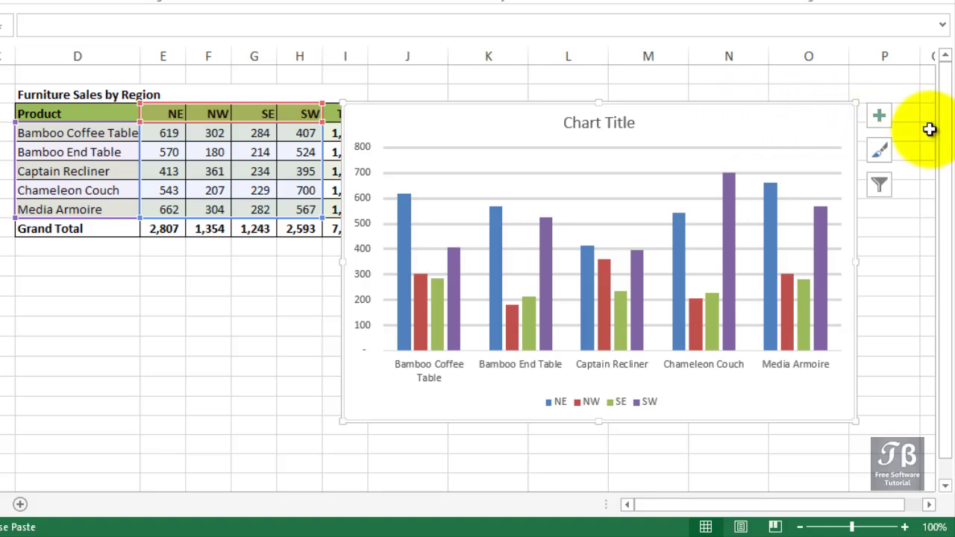
# - Adjust the Axes option in Chart Elements so the 100–800 vertical value axis is displayed
pyautogui.click(877, 119)
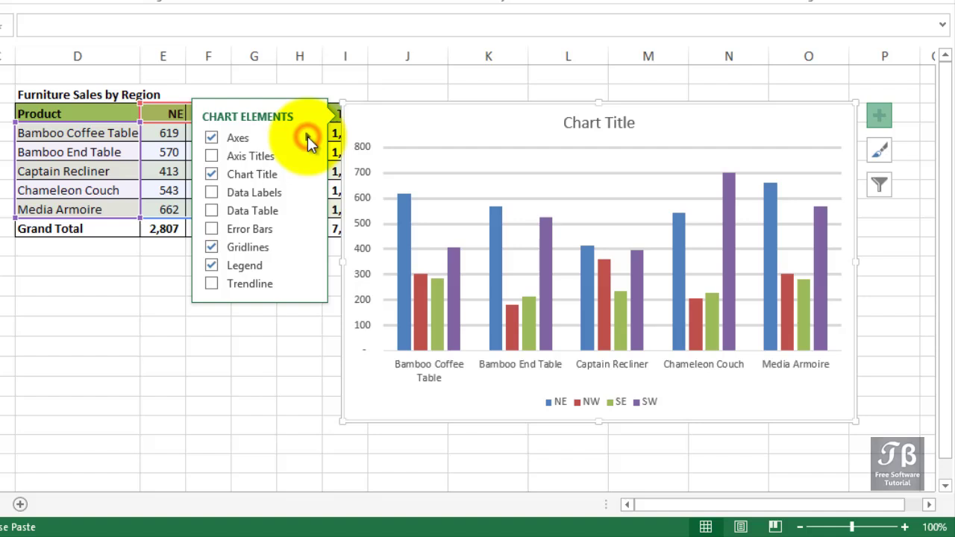
pyautogui.click(308, 138)
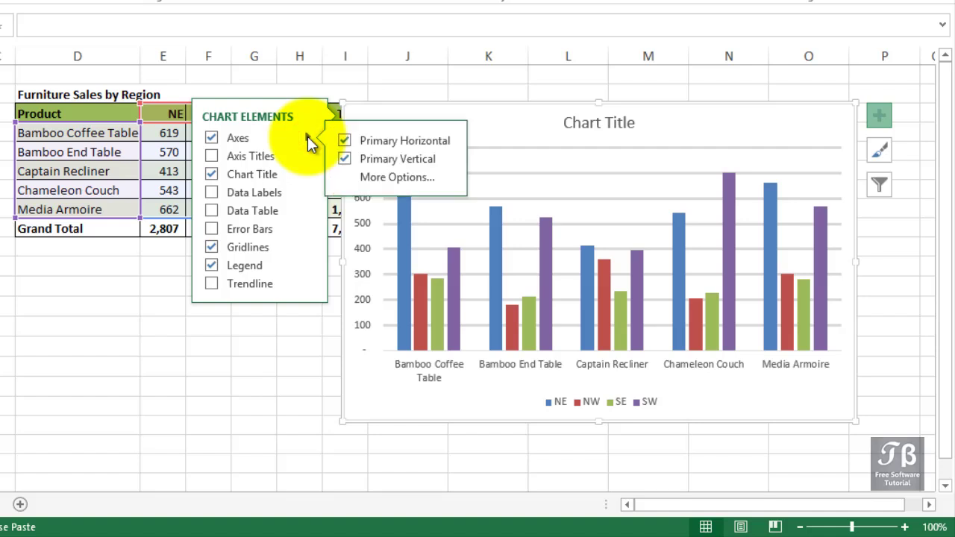
pyautogui.click(345, 159)
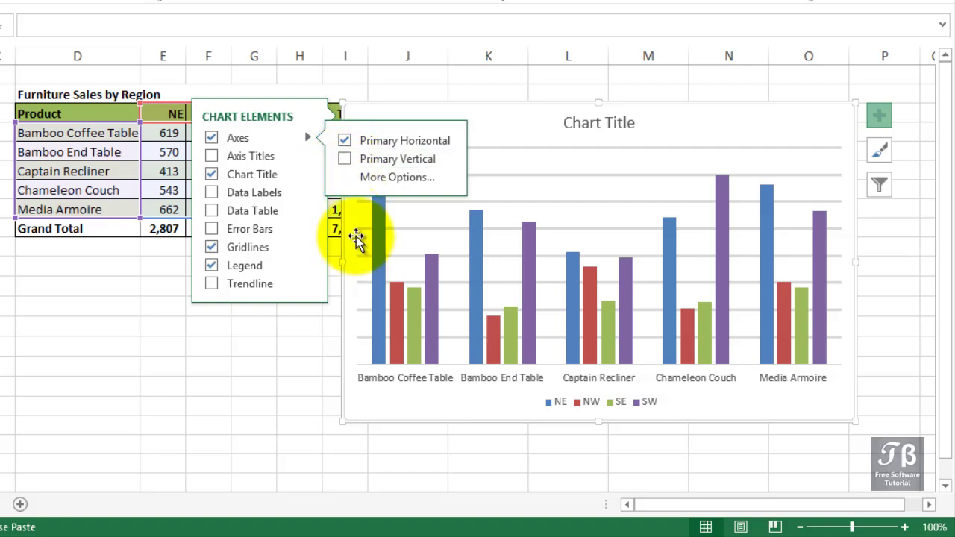
pyautogui.moveTo(386, 232)
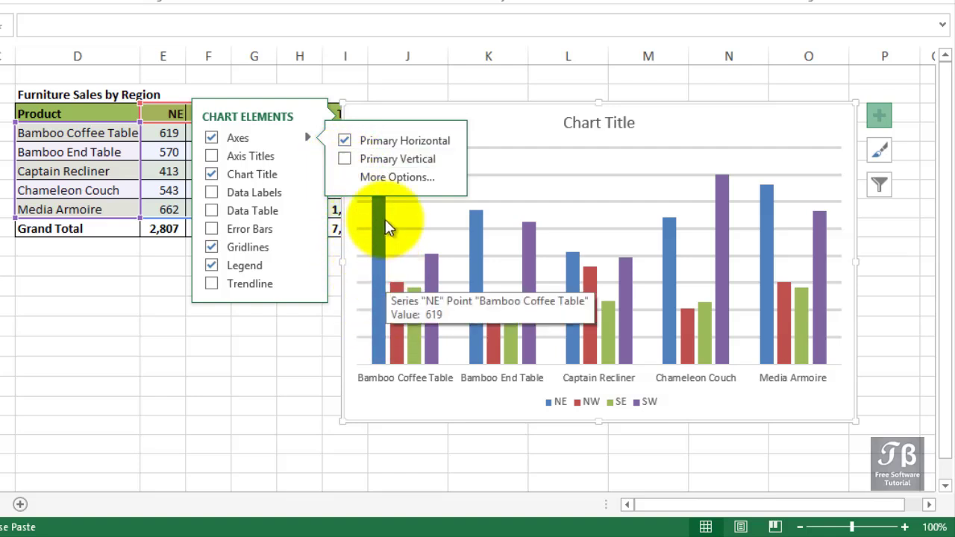
pyautogui.click(310, 326)
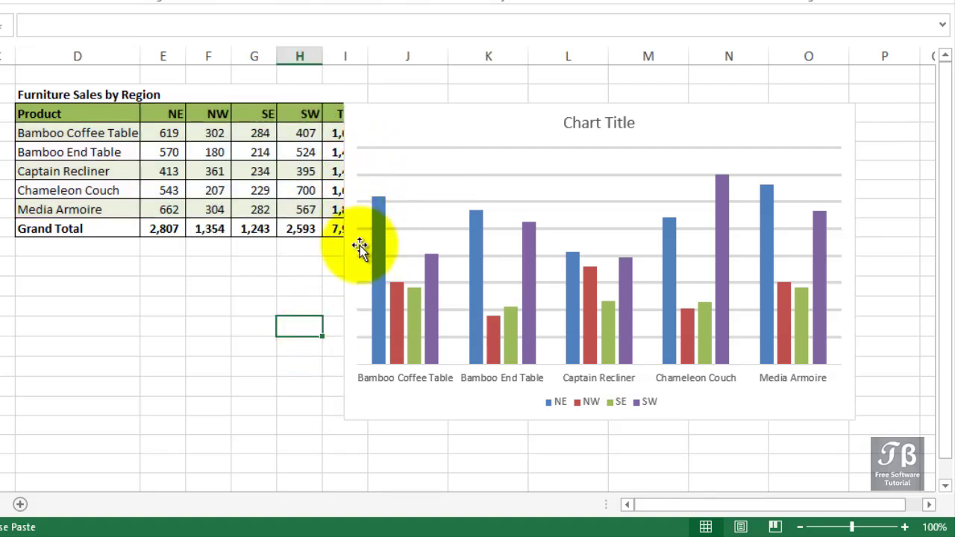
pyautogui.click(348, 360)
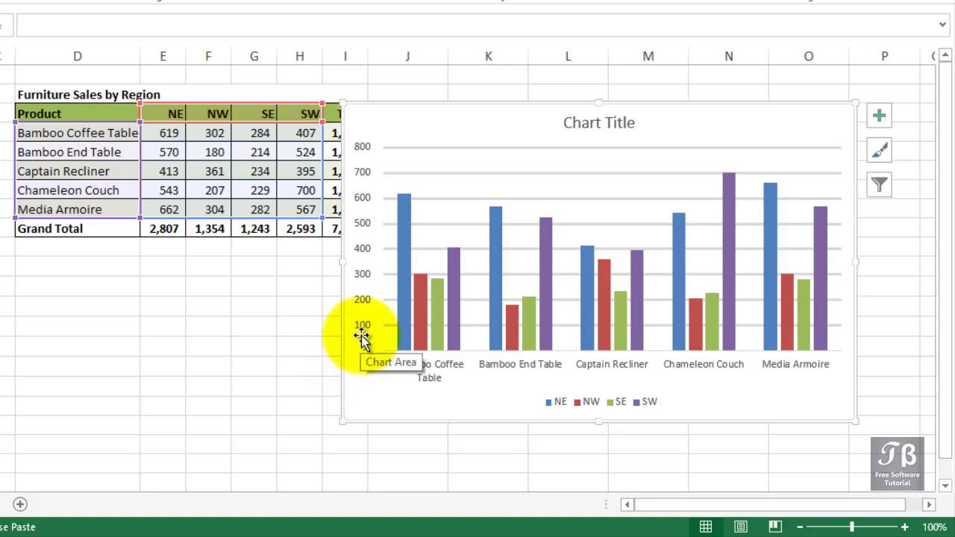
# - Turn on Data Labels placed above each column, showing values like 619 and 700
pyautogui.click(880, 120)
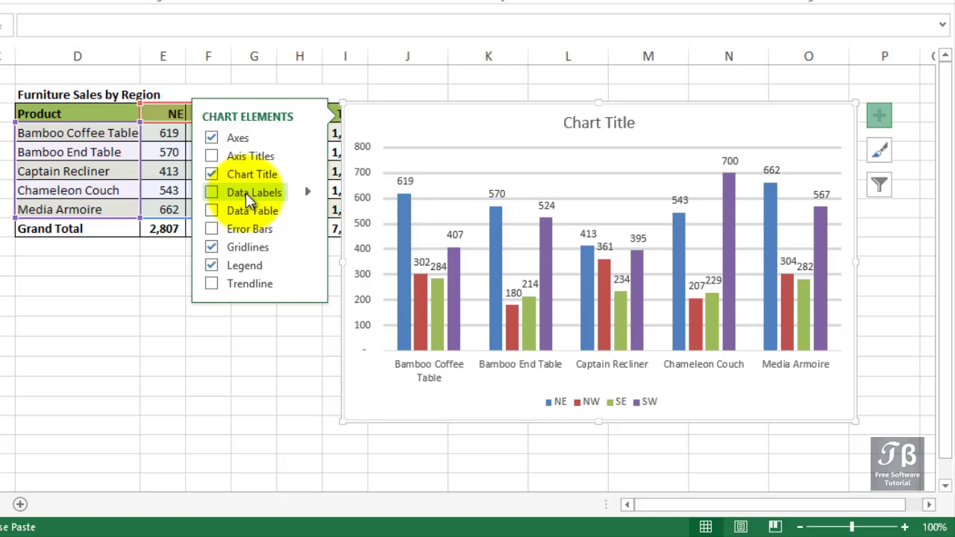
pyautogui.click(307, 190)
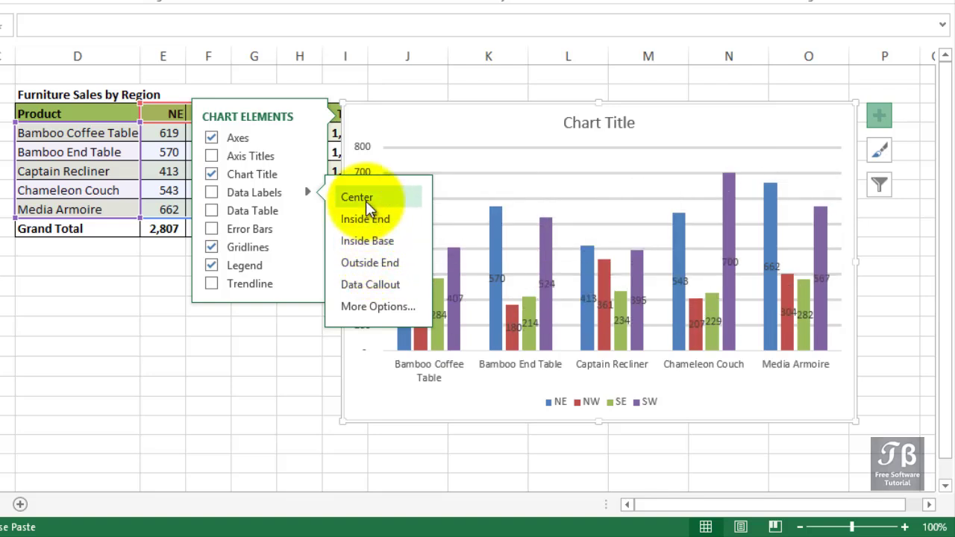
pyautogui.click(213, 192)
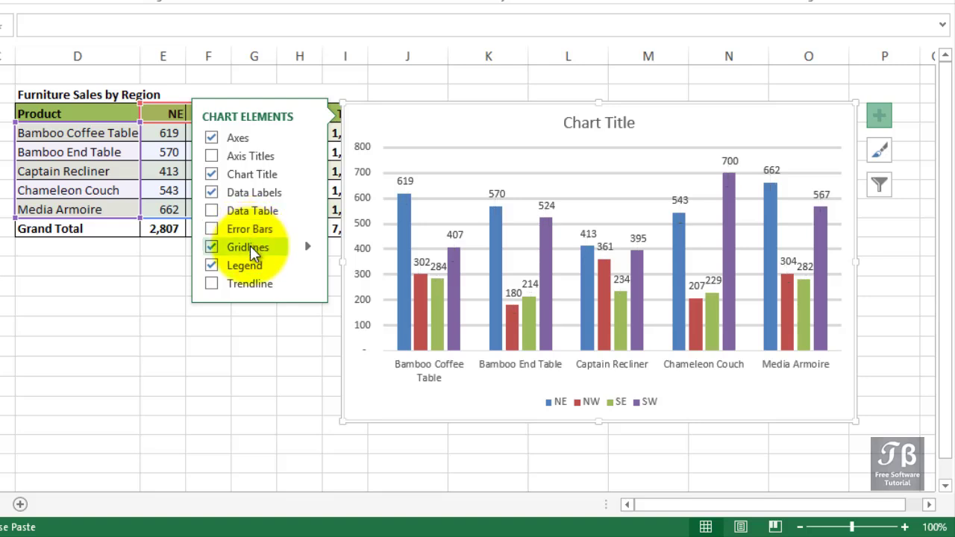
# - Add Primary Minor Horizontal gridlines to the chart
pyautogui.click(307, 245)
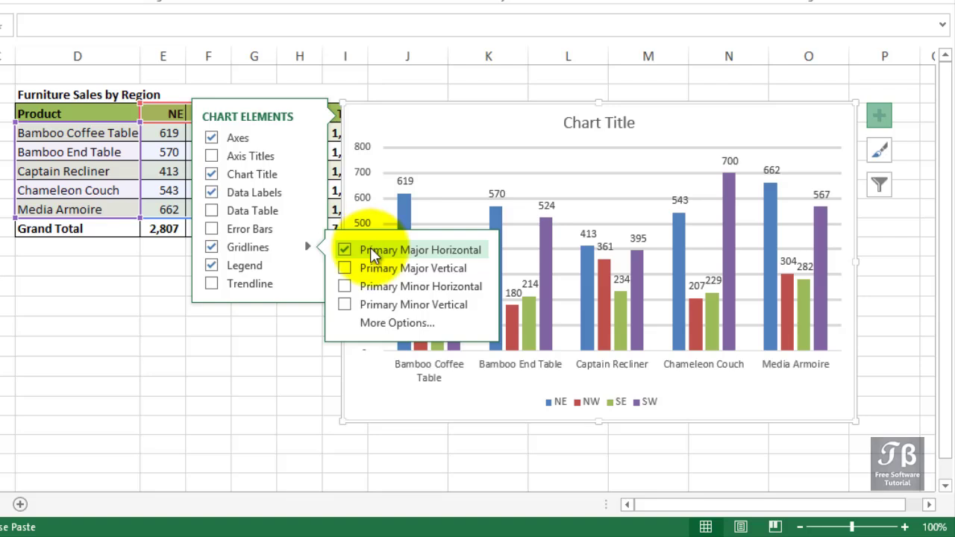
pyautogui.click(343, 286)
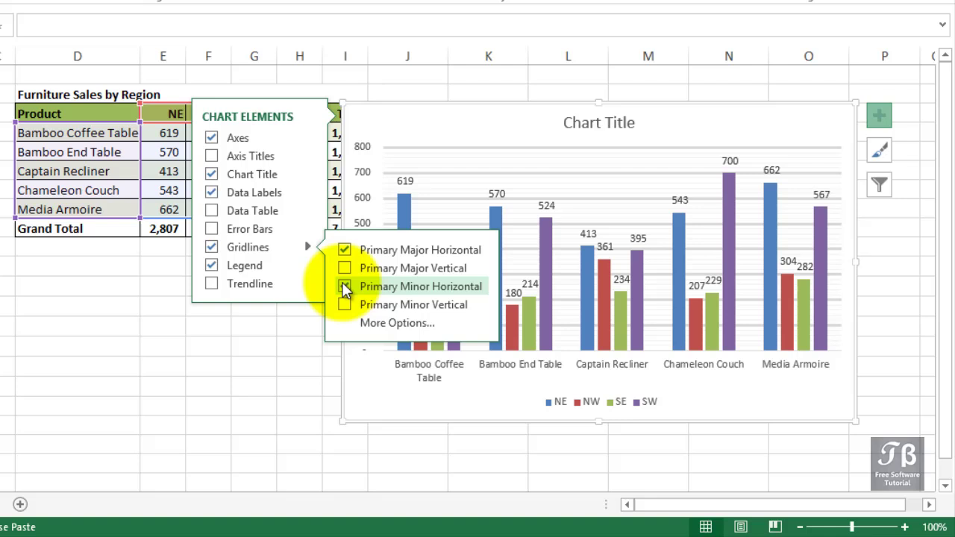
pyautogui.click(274, 318)
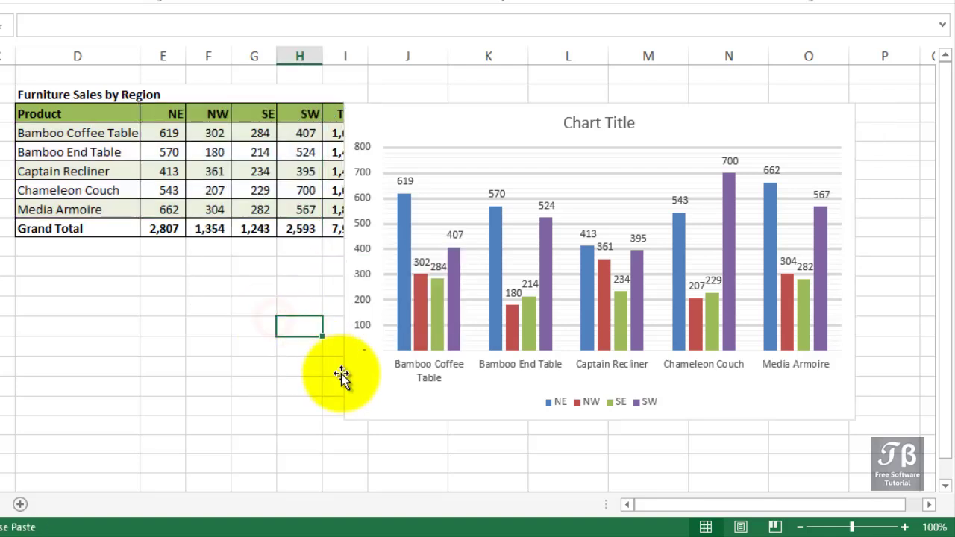
# - Enlarge the chart toward the lower left and zoom the worksheet to 120%
pyautogui.click(363, 388)
pyautogui.moveTo(344, 419); pyautogui.dragTo(209, 503)
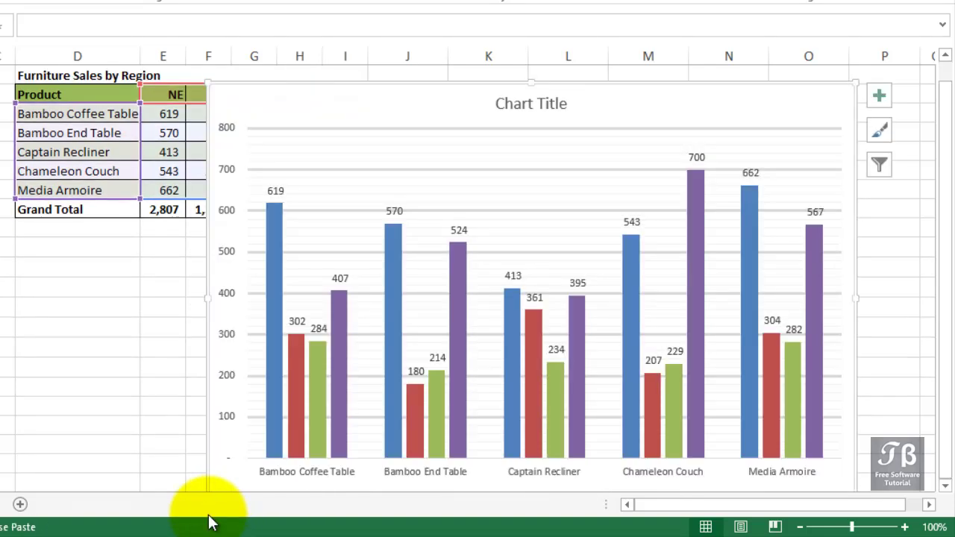
pyautogui.click(324, 186)
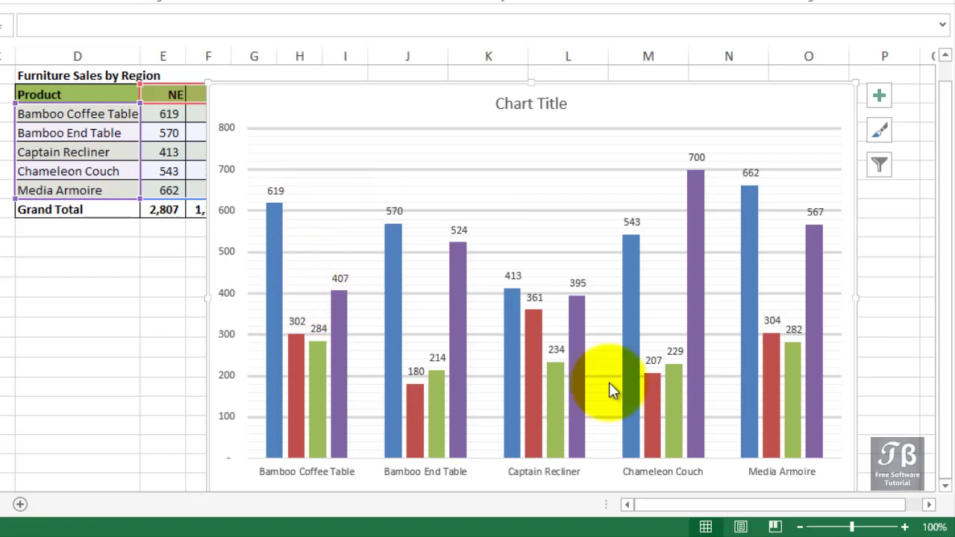
pyautogui.click(904, 527)
pyautogui.click(904, 527)
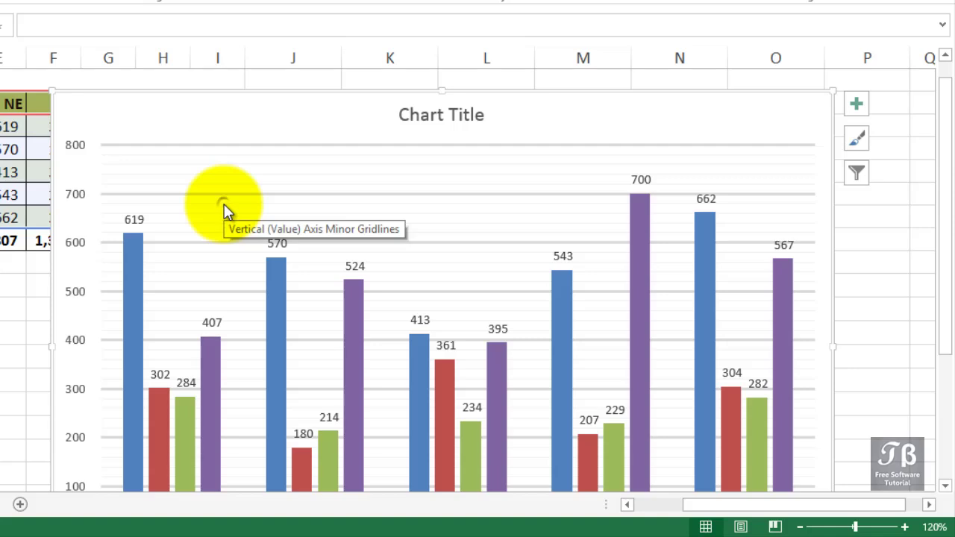
# - Review the minor gridlines' Format Gridlines settings, close the pane, and show Chart Elements
pyautogui.rightClick(223, 205)
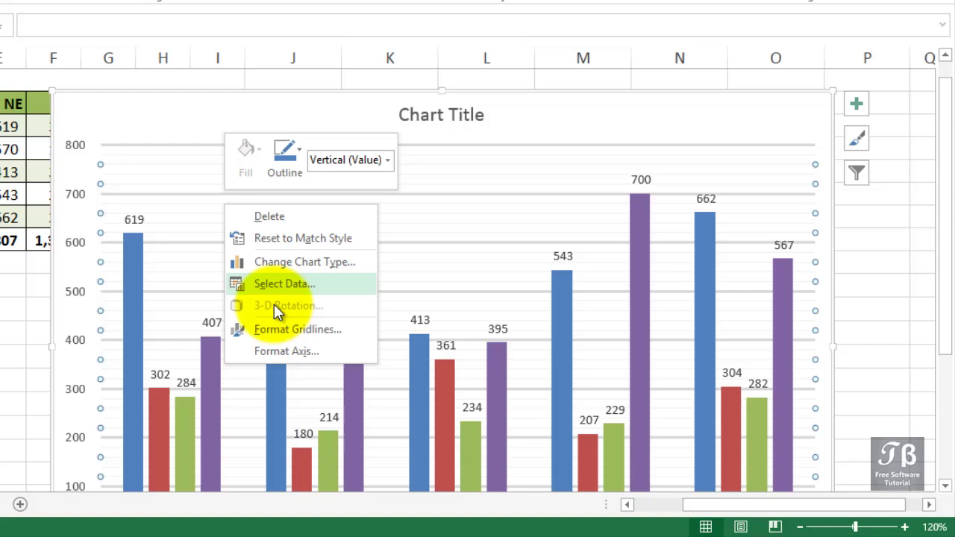
pyautogui.click(282, 331)
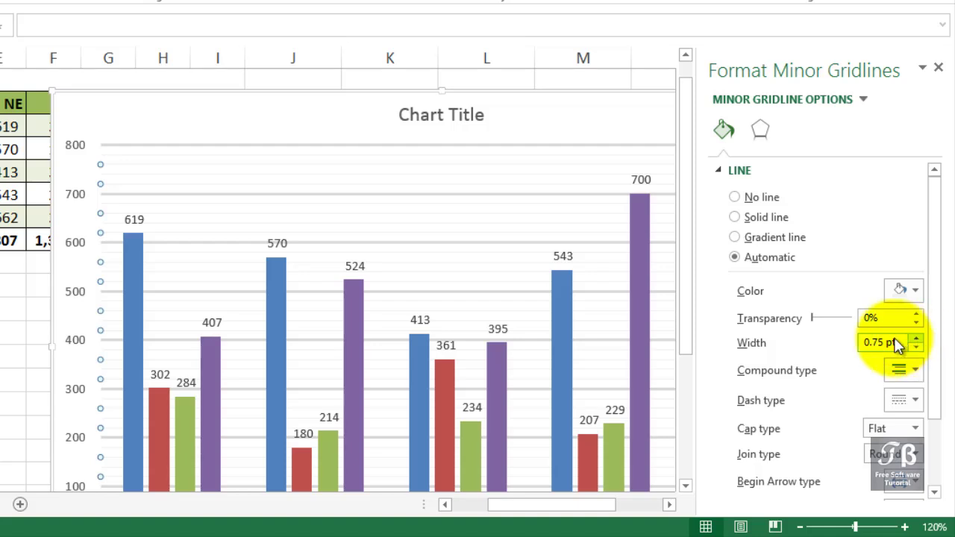
pyautogui.click(9, 330)
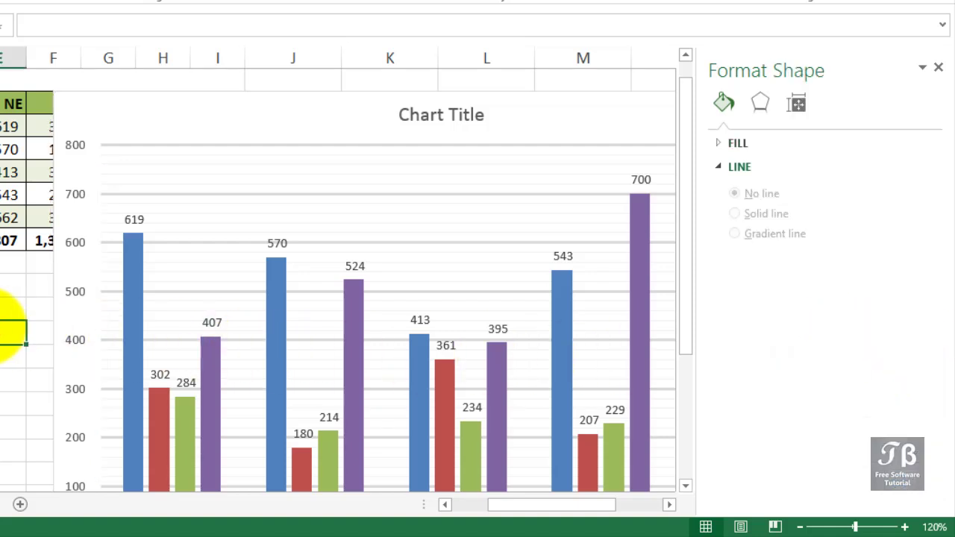
pyautogui.scroll(1, 9, 330)
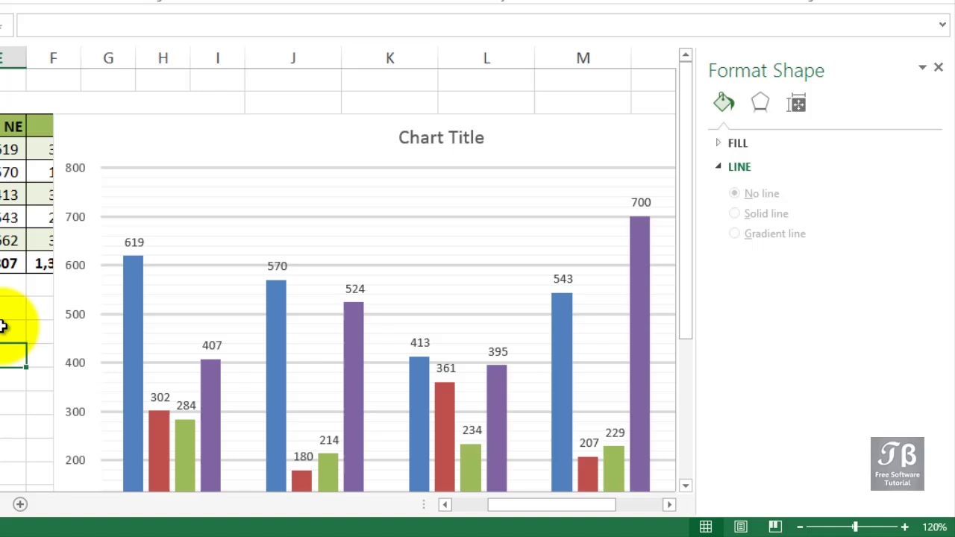
pyautogui.click(938, 67)
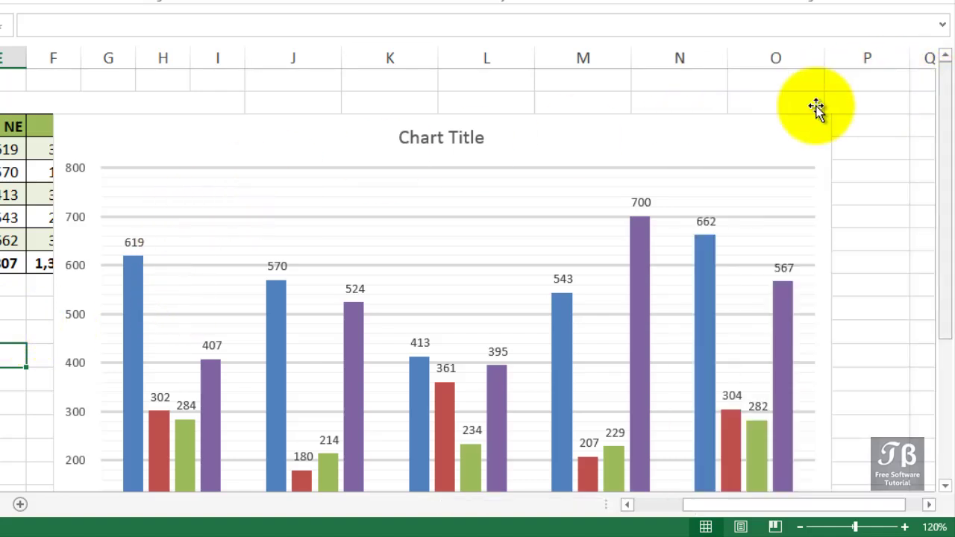
pyautogui.click(168, 155)
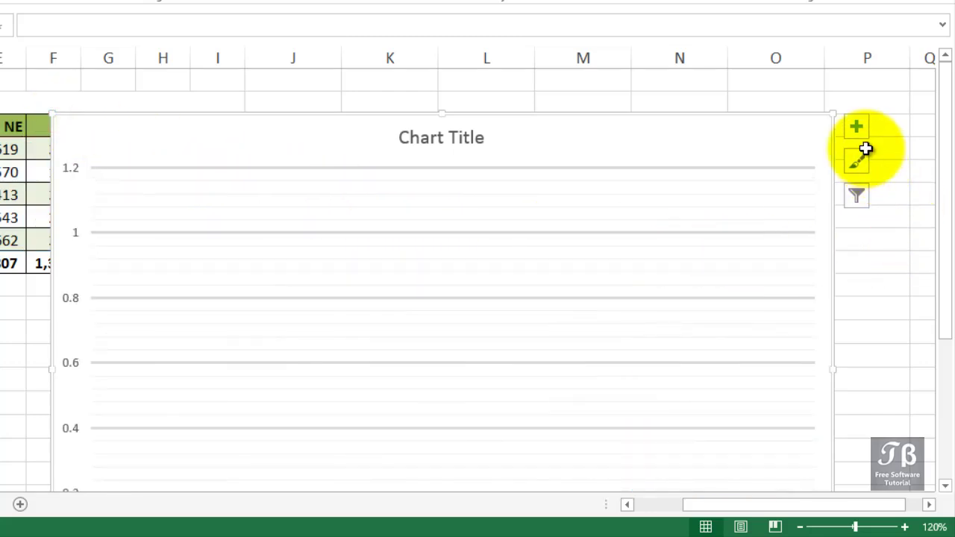
pyautogui.click(856, 127)
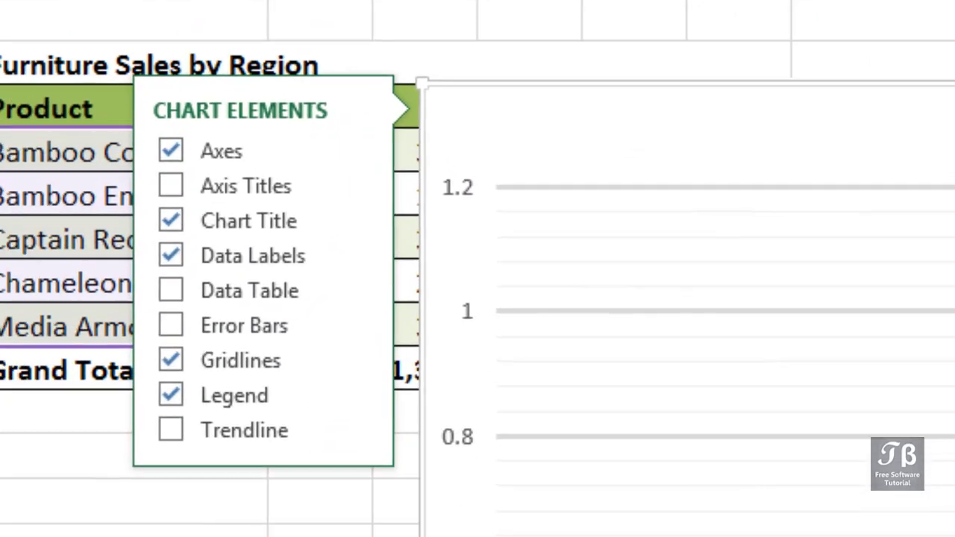